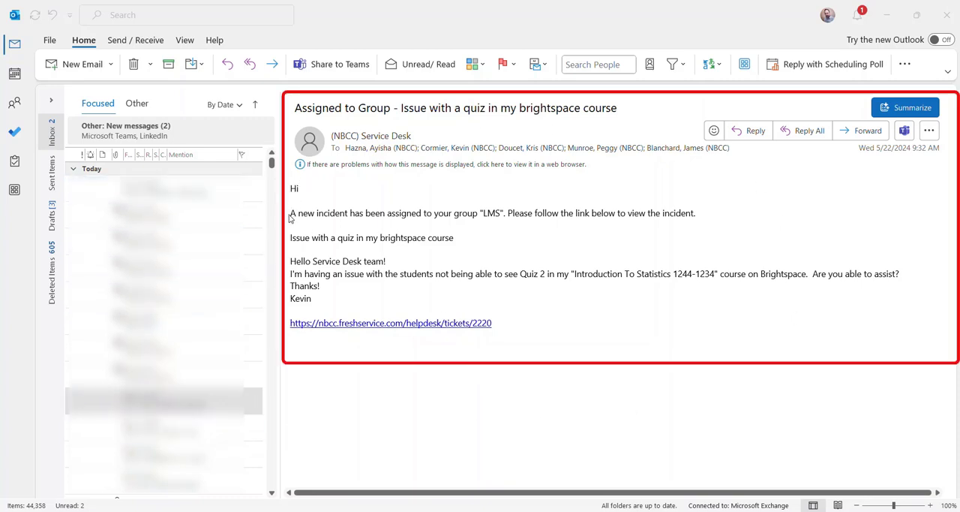
Read the incident assignment notification e-mail, including the assigned group line and the reported quiz issue description
drag(290, 213, 653, 225)
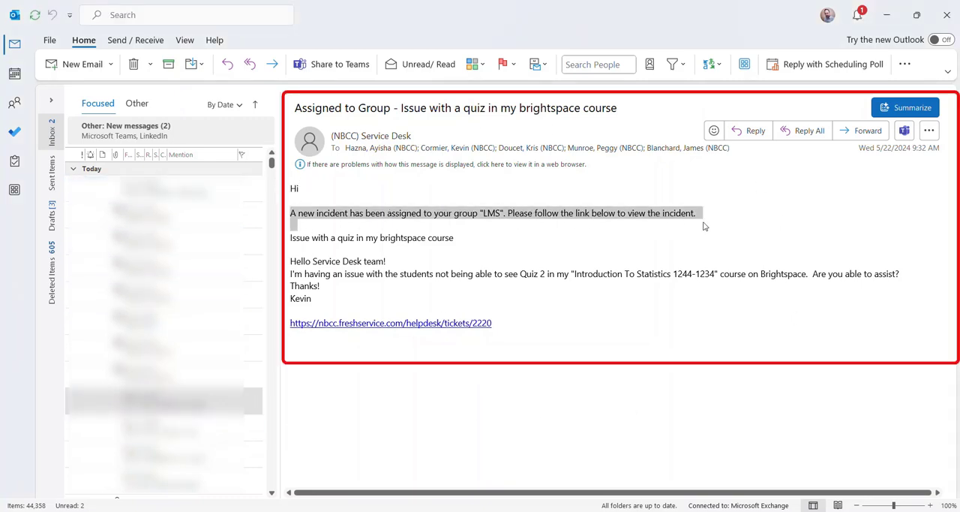
click(393, 233)
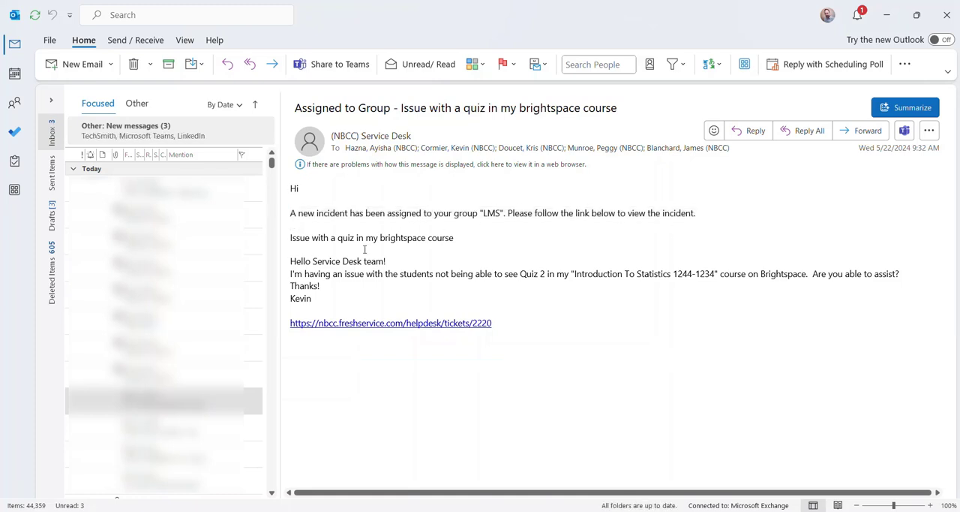
mouse_move(293, 240)
mouse_down()
mouse_move(500, 244)
mouse_move(521, 295)
mouse_up()
click(612, 310)
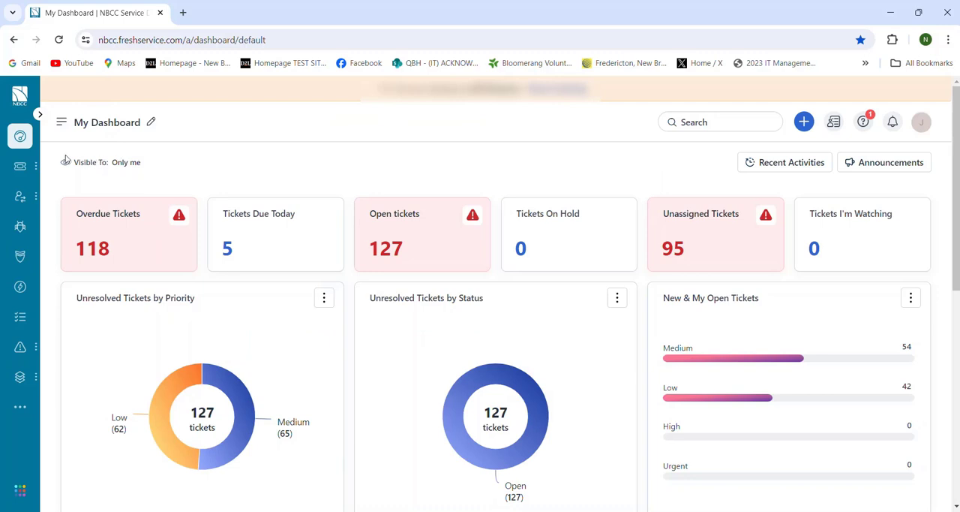
Open the "PC is broken" incident #INC-2217 from the tickets list in Freshservice
mouse_move(33, 171)
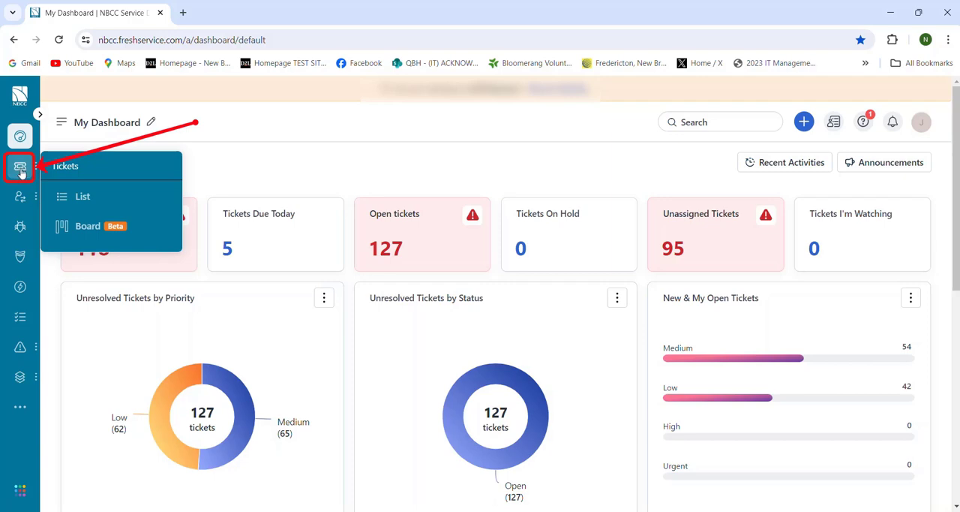
click(95, 200)
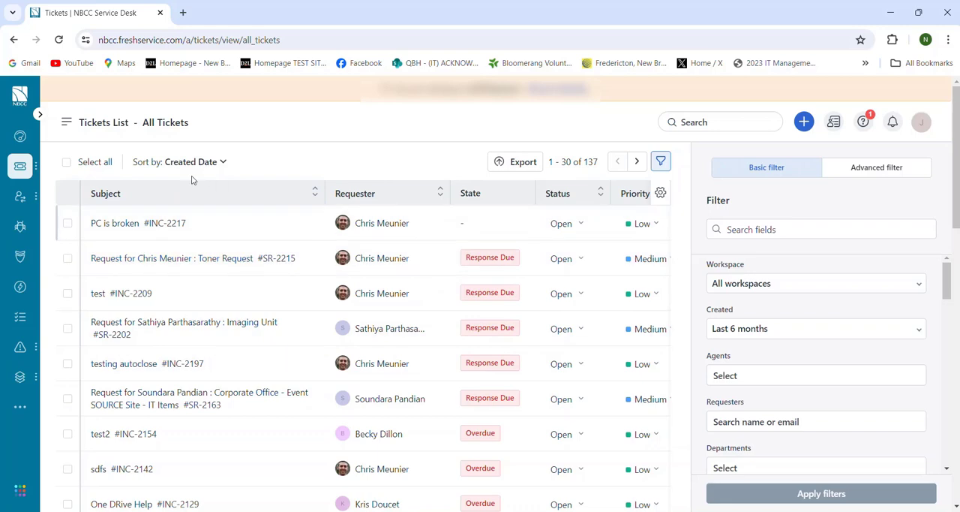
mouse_move(128, 228)
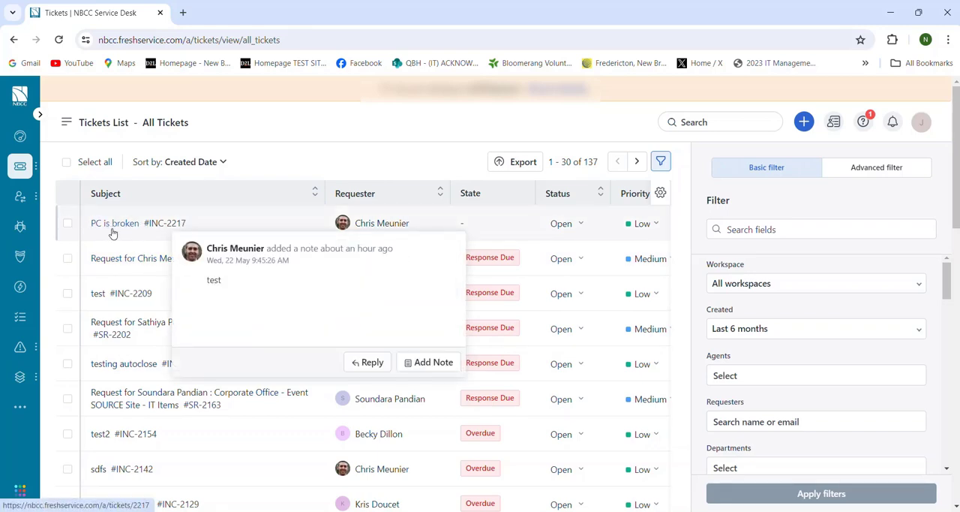
click(114, 230)
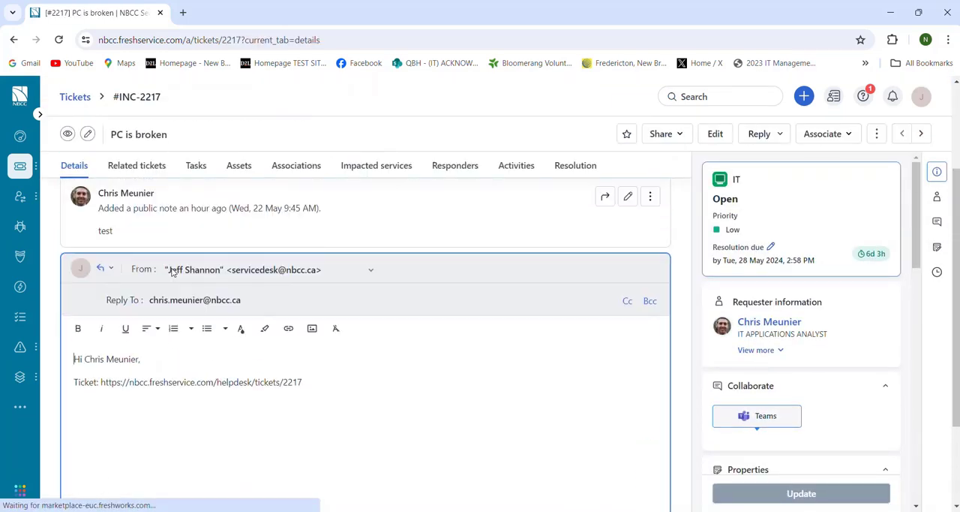
Review the incident's status summary, requester information and ticket properties
scroll(178, 261, up, 4)
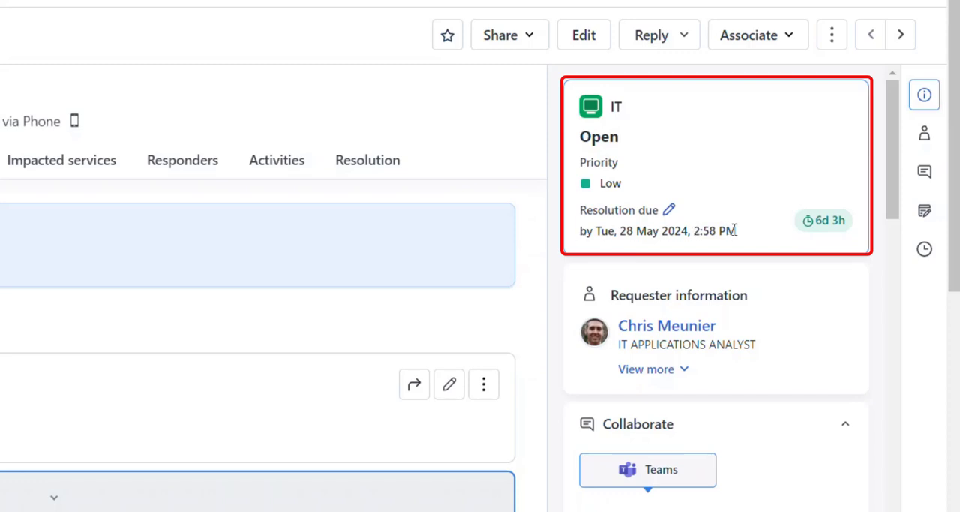
scroll(685, 225, down, 1)
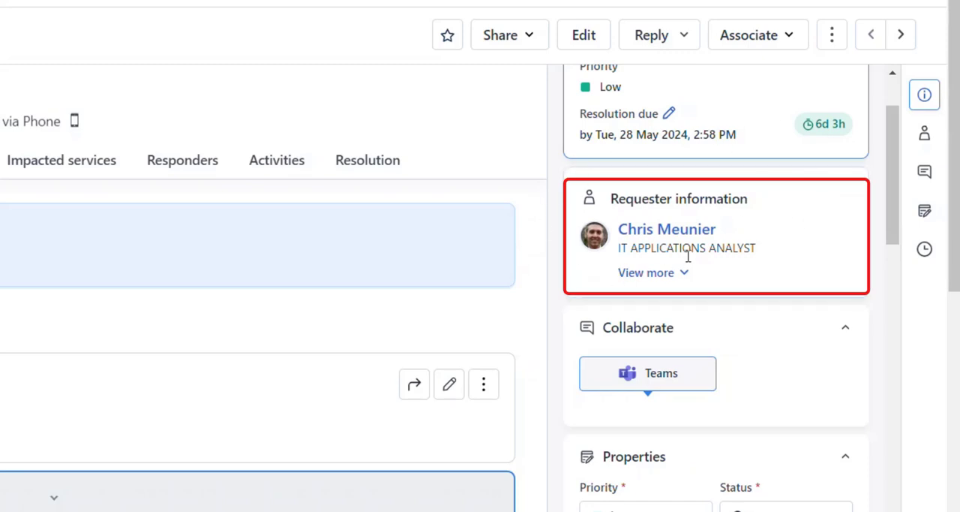
scroll(688, 259, down, 3)
scroll(689, 255, down, 1)
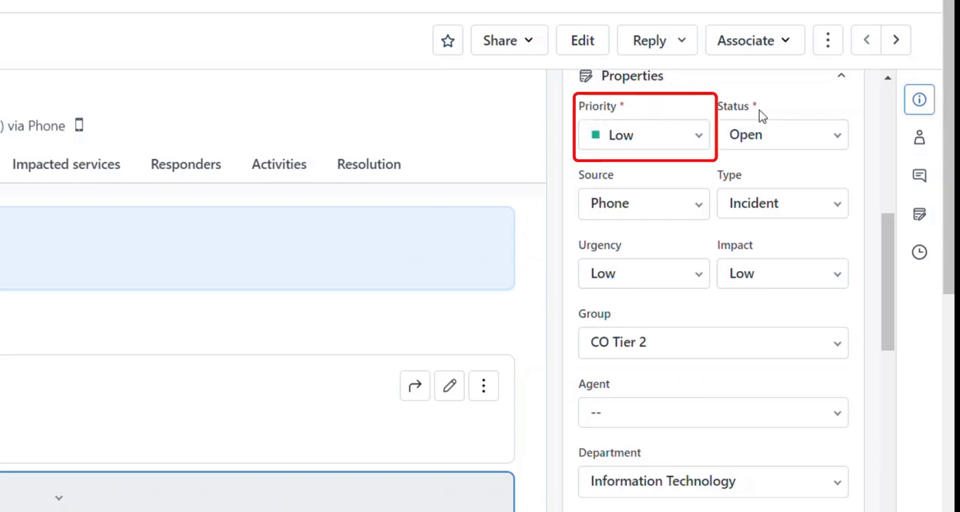
Look through the status options available for the incident without changing the status
click(770, 142)
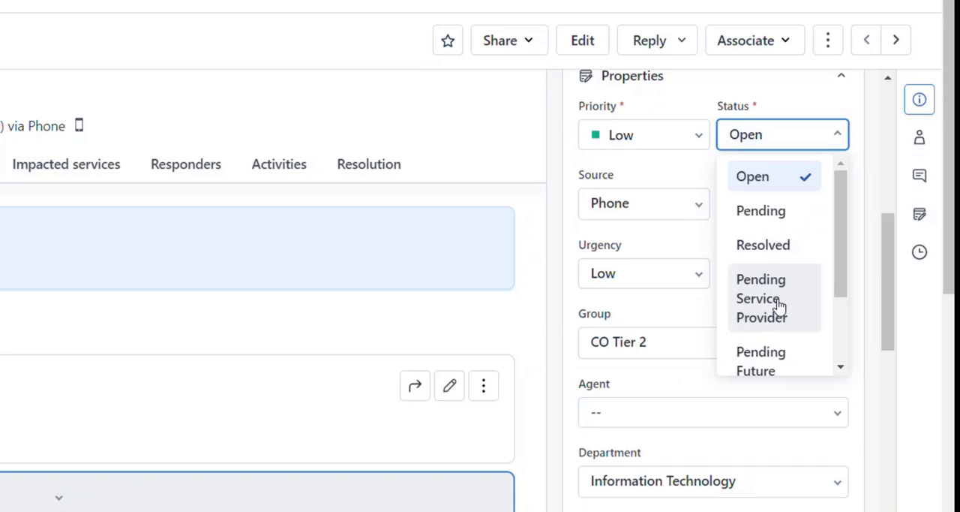
scroll(777, 303, down, 2)
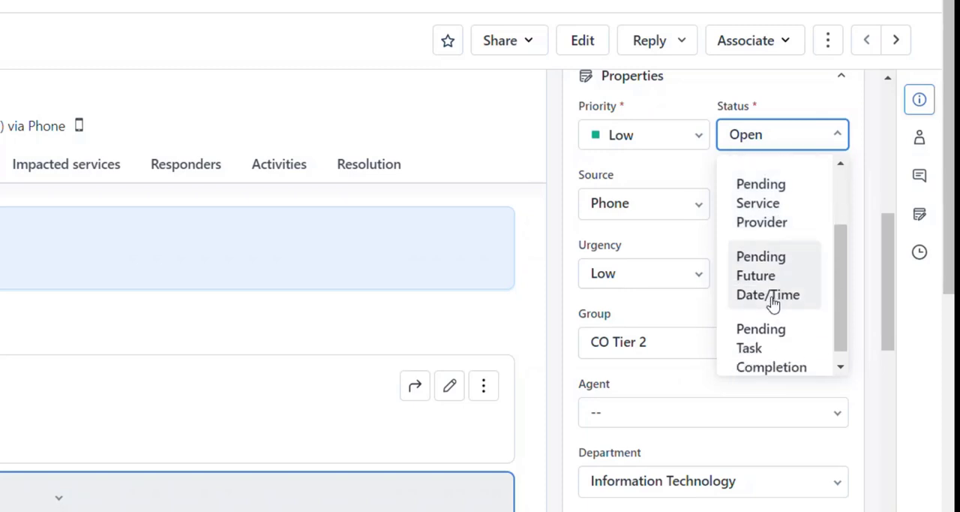
scroll(773, 302, down, 1)
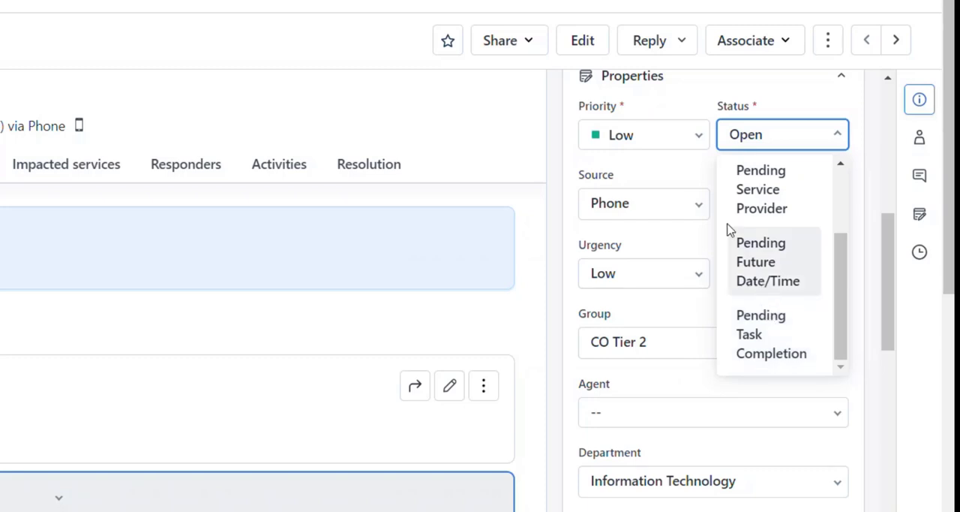
scroll(800, 295, up, 1)
scroll(799, 295, up, 1)
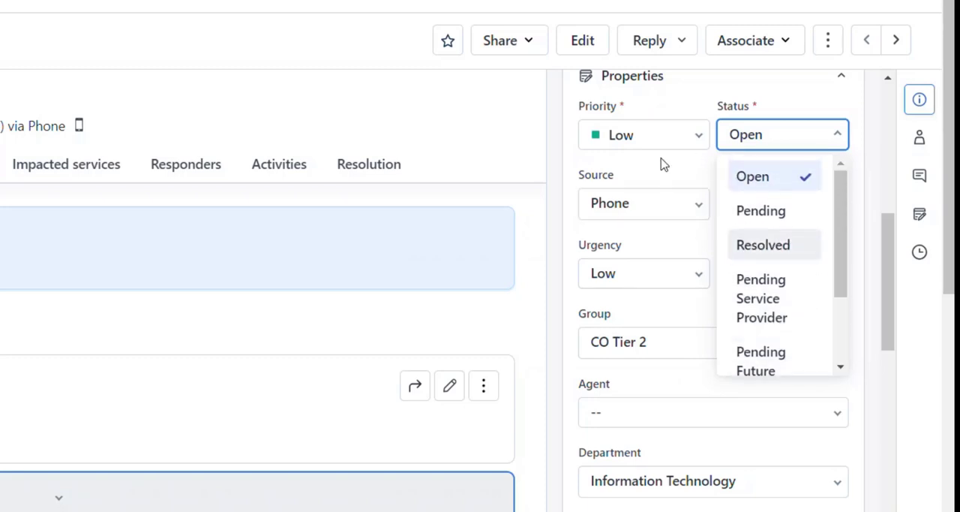
click(668, 172)
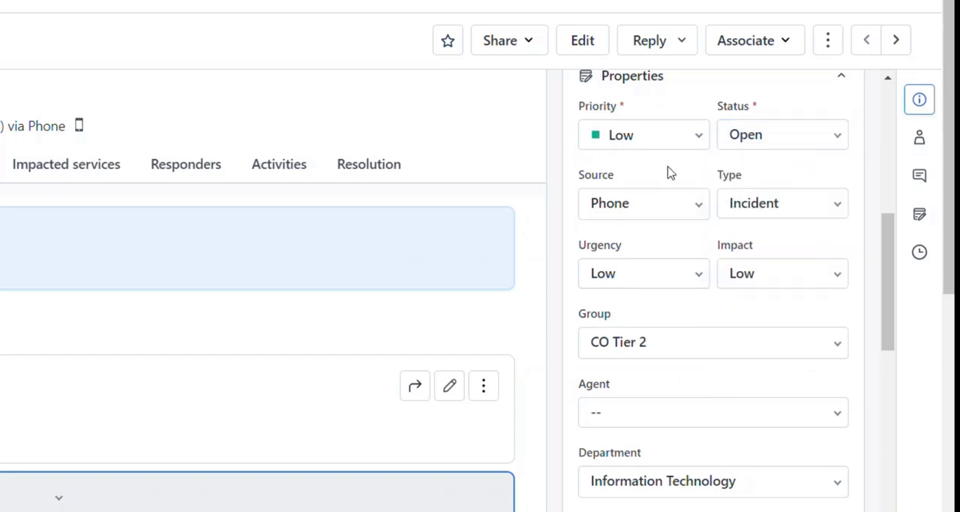
Check the available Source and Type options in the incident's properties without changing them
click(699, 205)
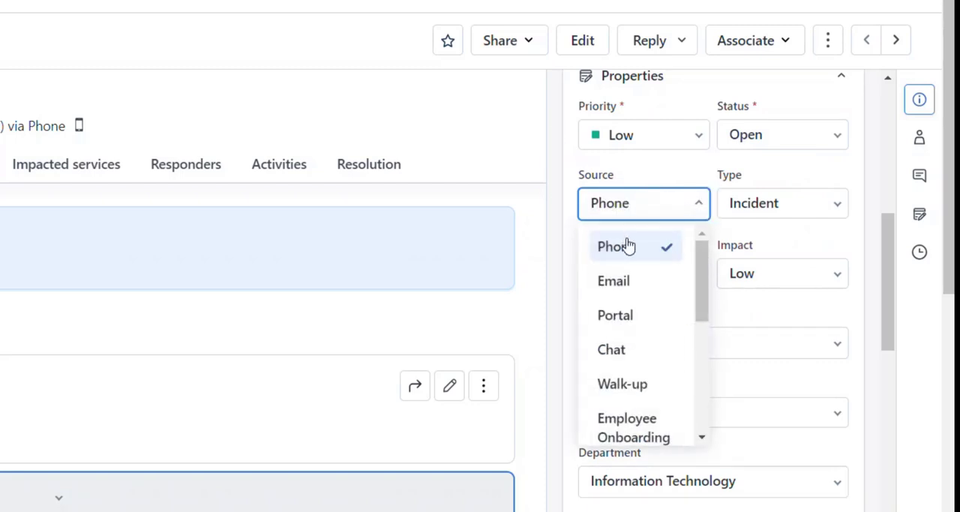
drag(706, 274, 713, 227)
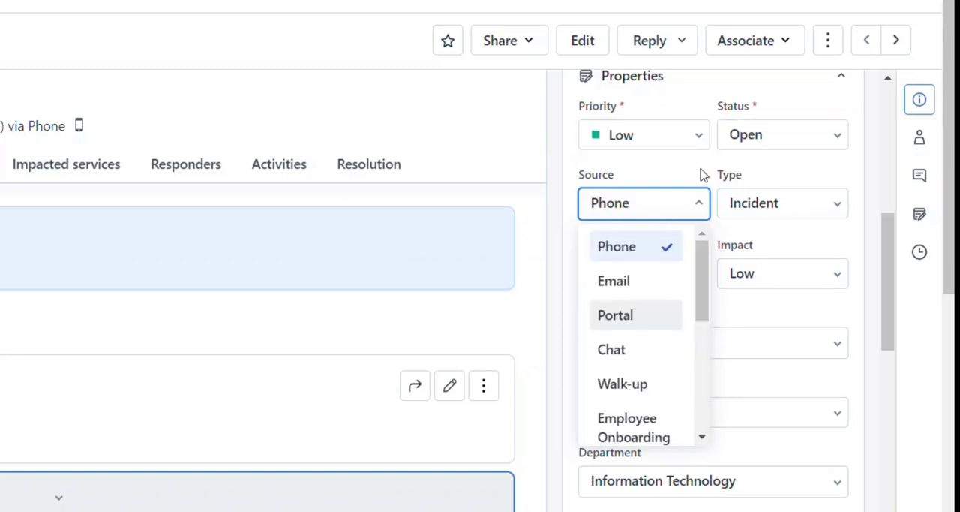
click(821, 204)
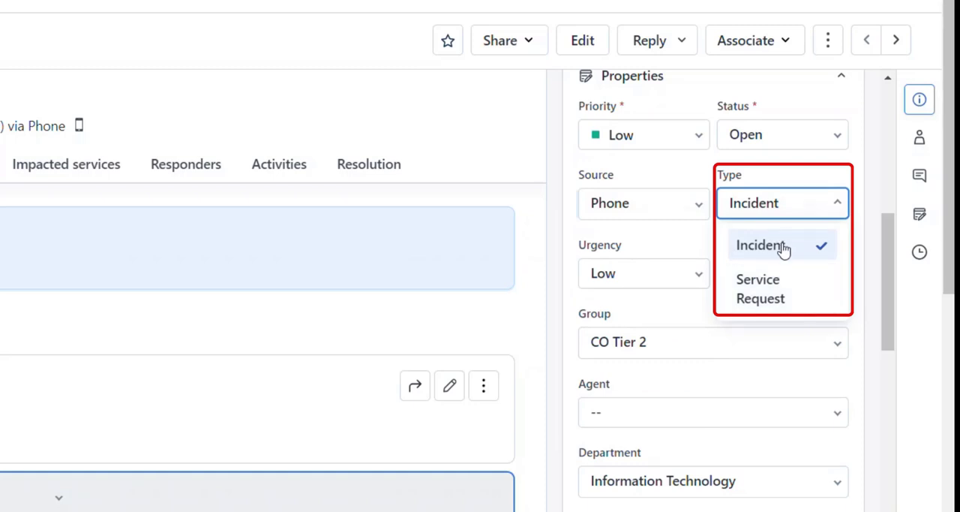
click(776, 202)
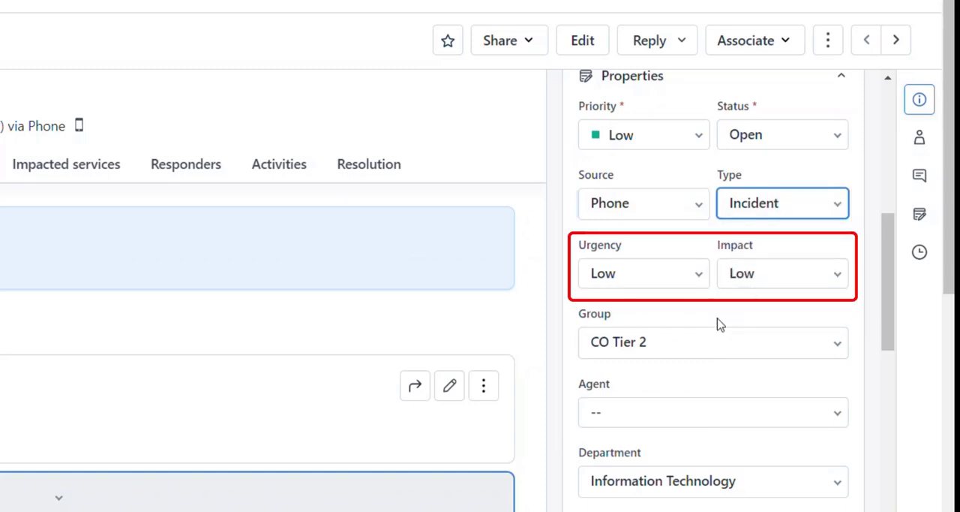
Select CO Tier 2 as the incident's group and choose yourself as its agent
click(636, 342)
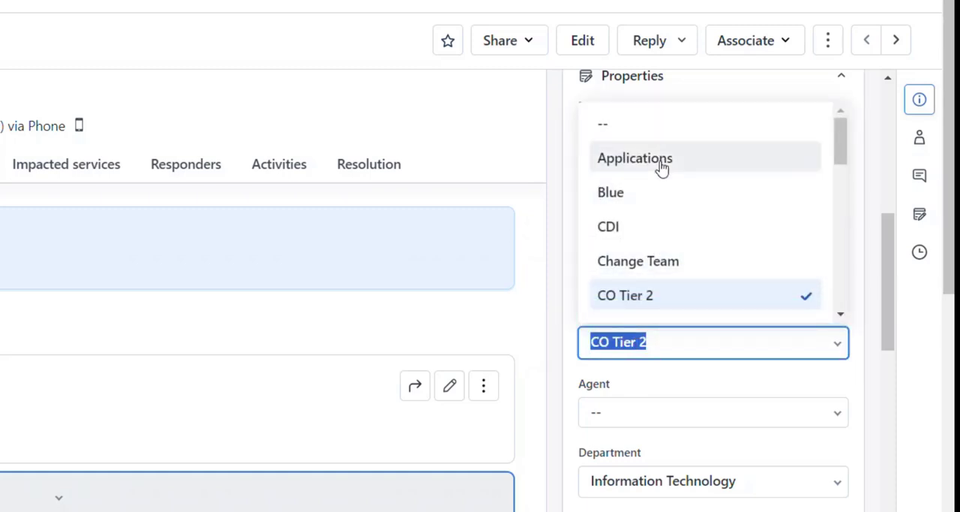
click(682, 298)
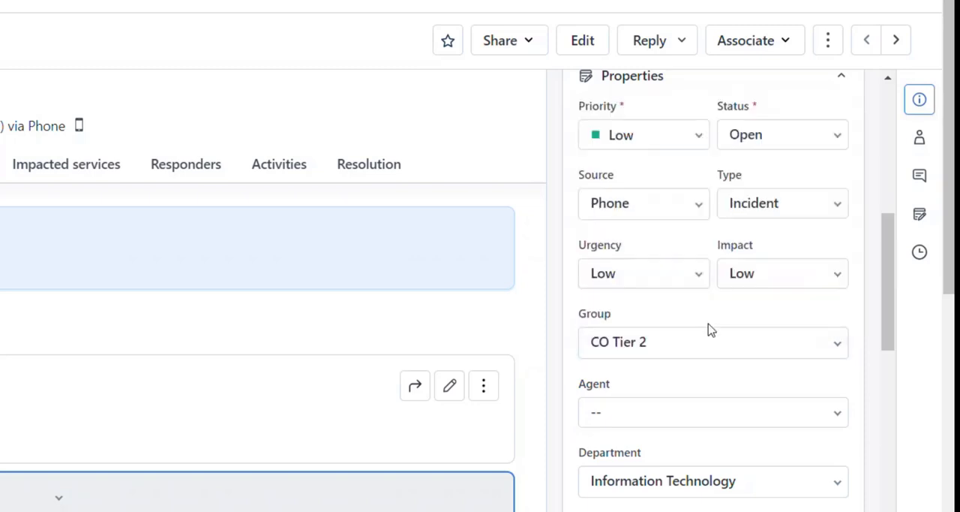
click(629, 409)
click(639, 375)
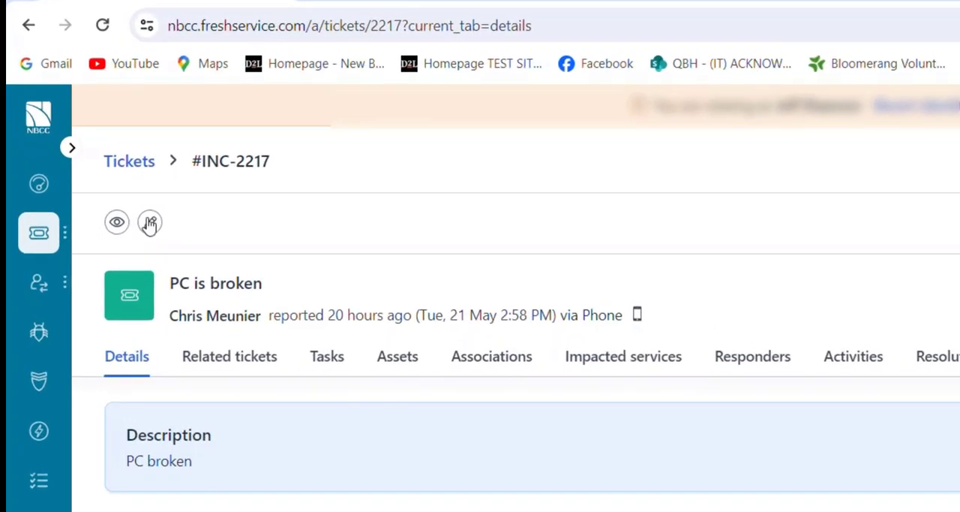
Review the incident's remaining properties, from category and planned dates to location, room number, tags and time entries
mouse_move(116, 225)
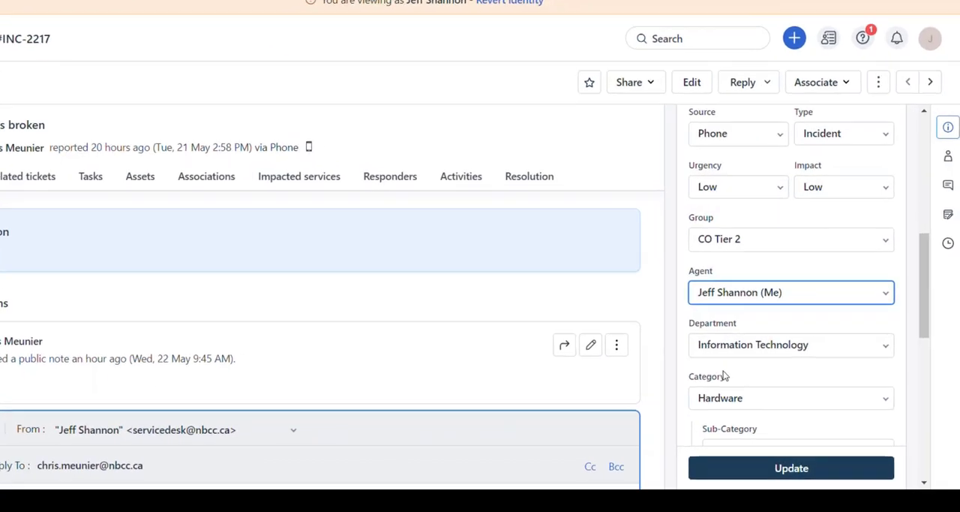
scroll(810, 345, down, 3)
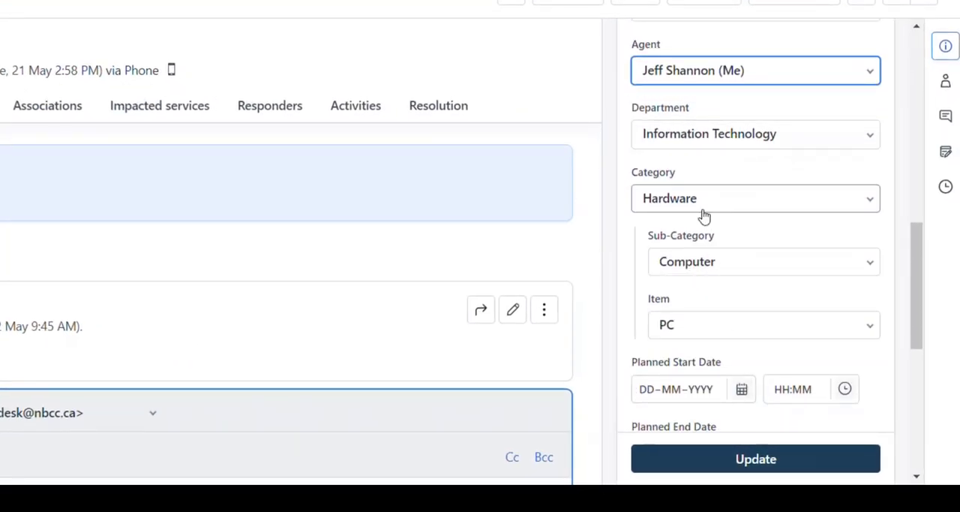
scroll(703, 215, down, 2)
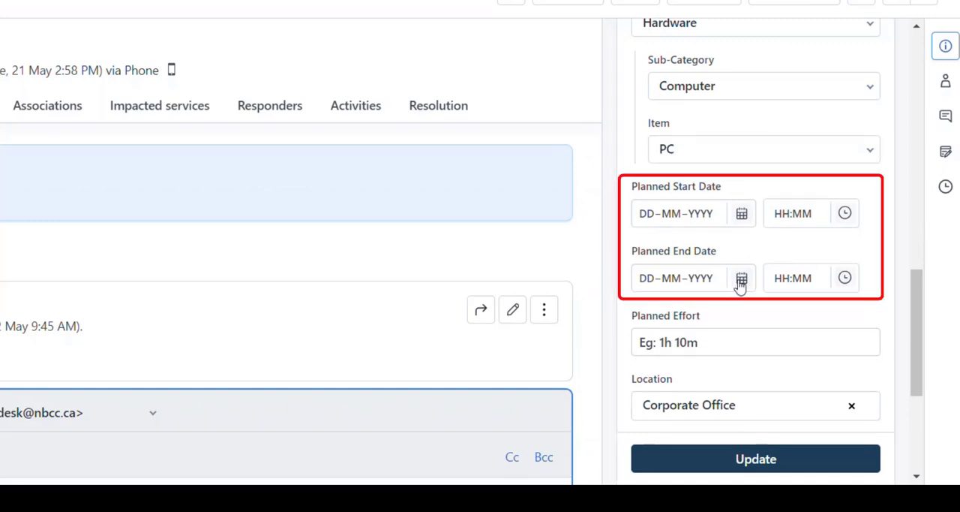
scroll(700, 275, down, 1)
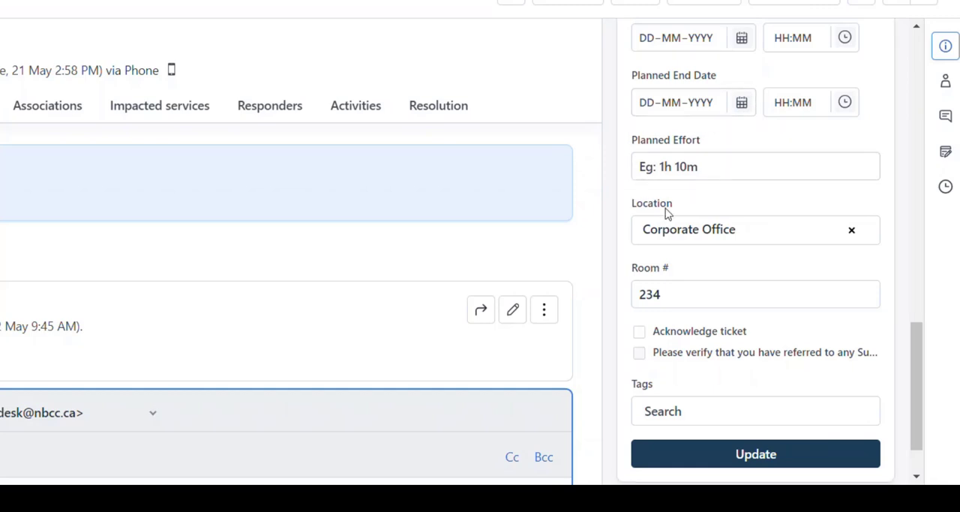
scroll(665, 225, down, 1)
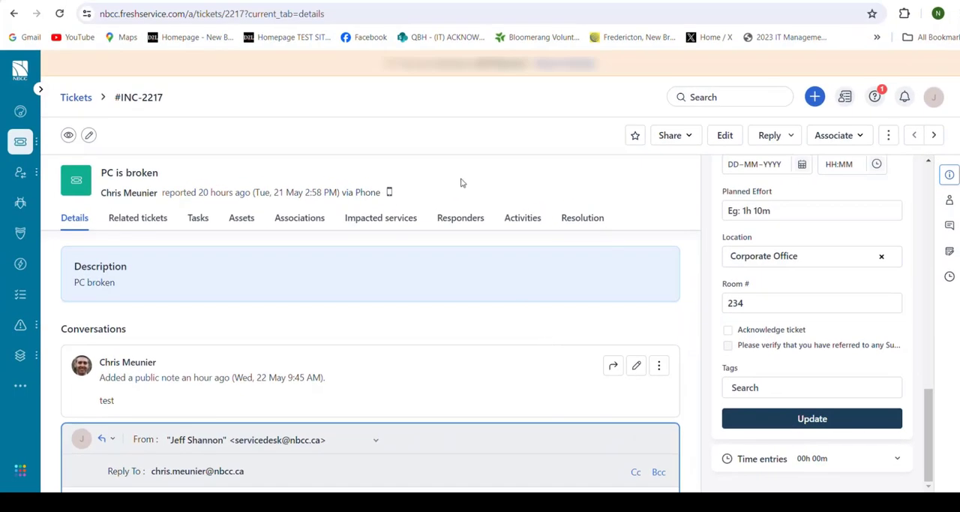
Open a reply to the requester and search the solution articles for "brightspace", closing the search without inserting an article
click(781, 139)
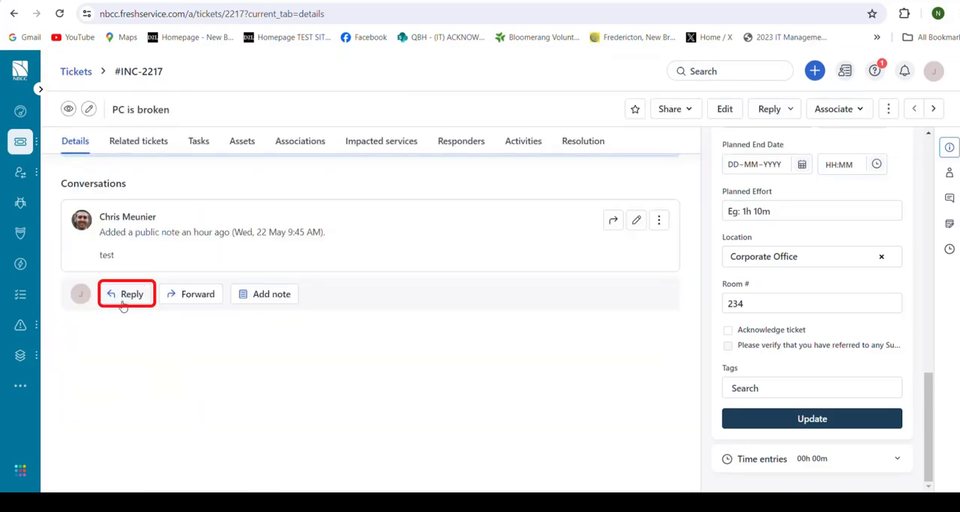
click(128, 295)
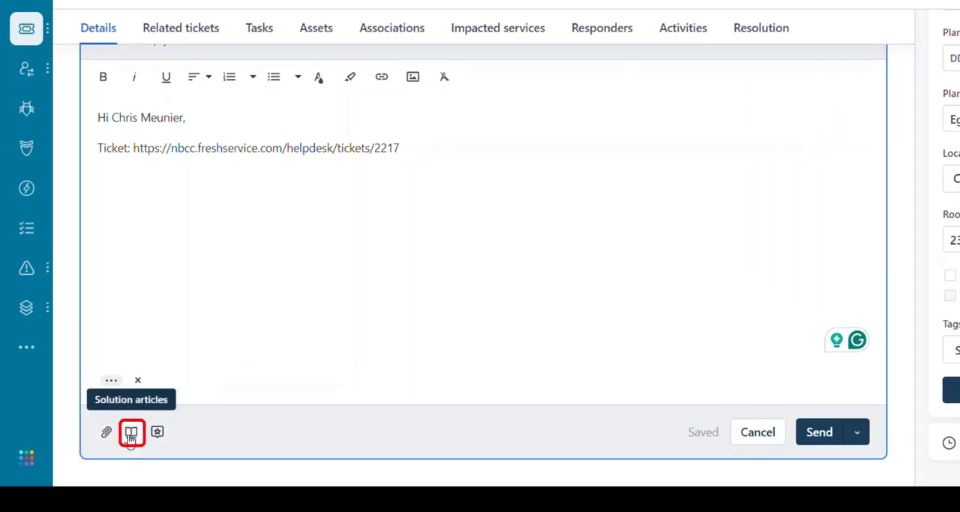
click(131, 433)
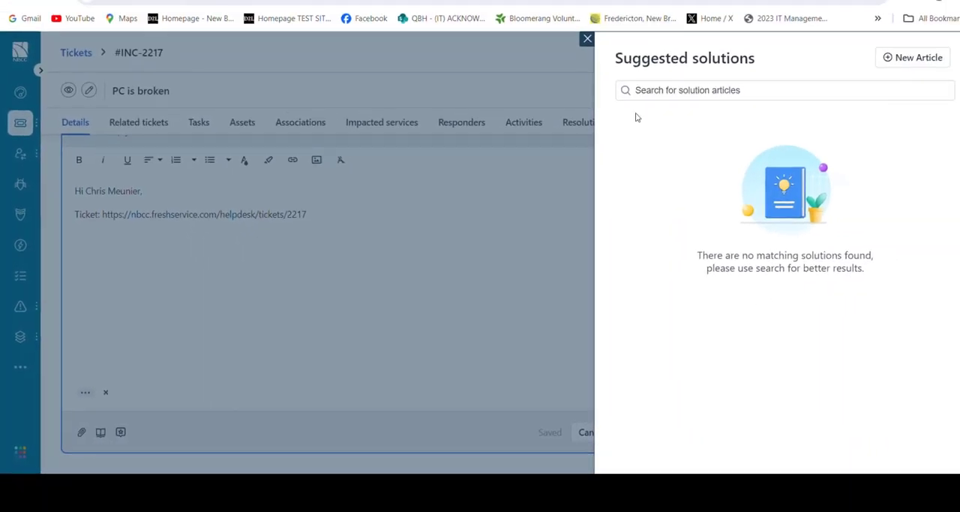
click(654, 92)
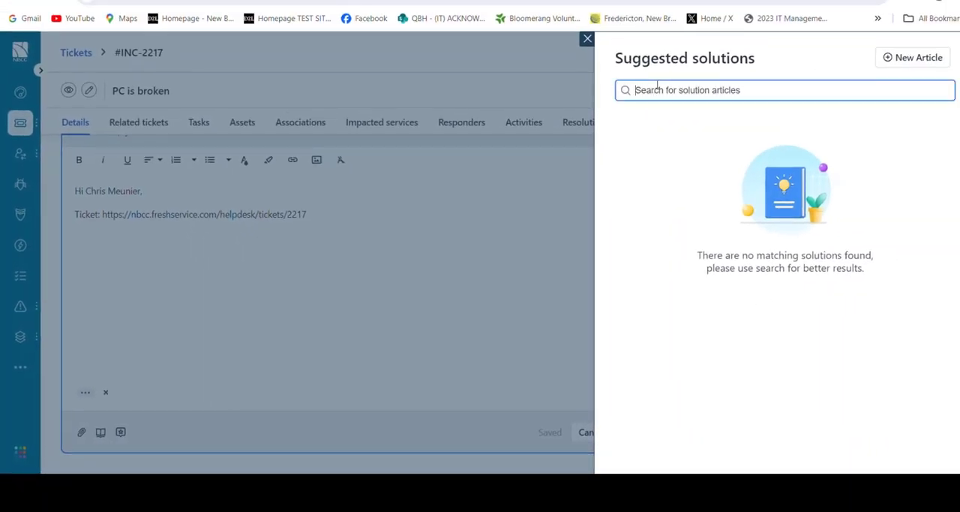
text(brightspacx)
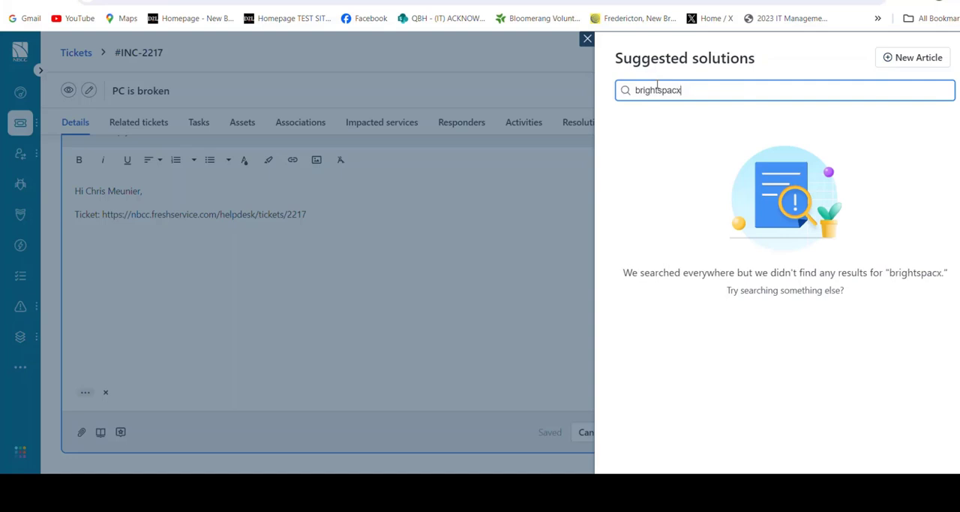
key(BackSpace)
text(e)
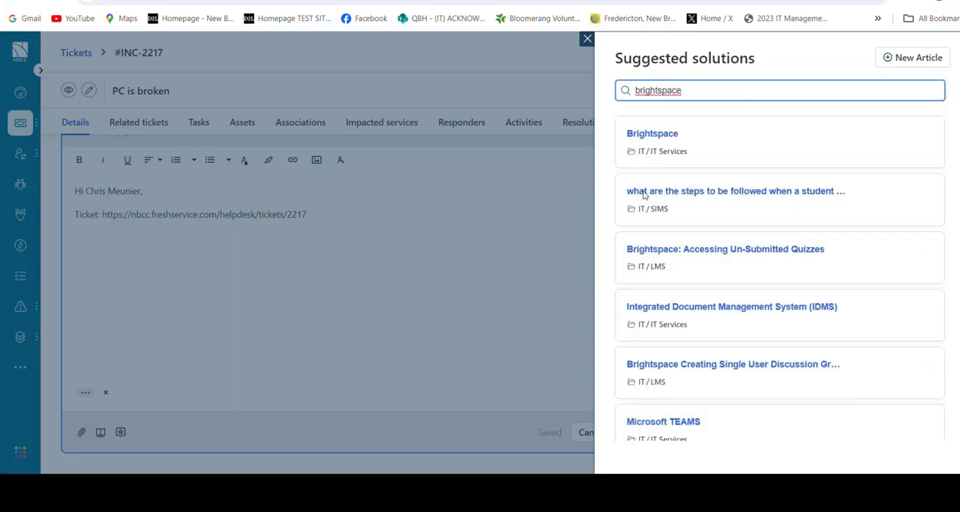
mouse_move(641, 139)
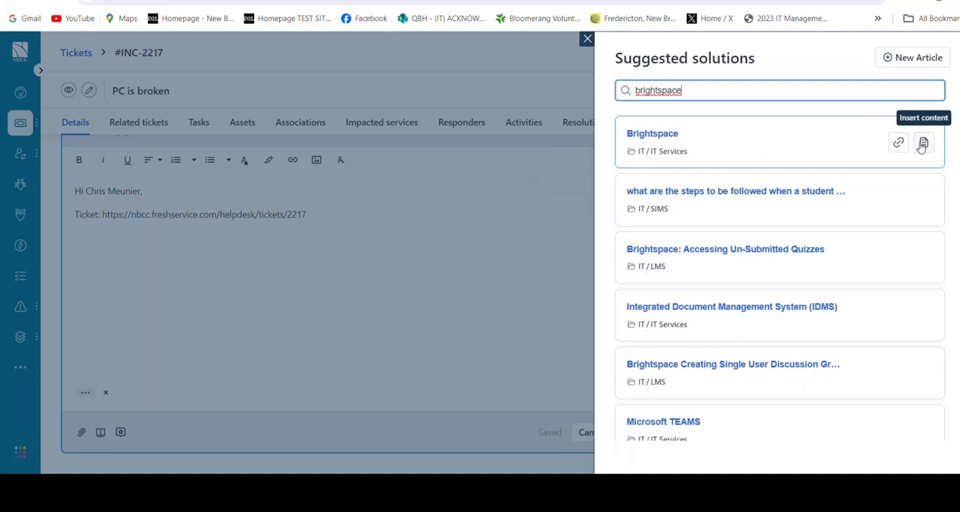
click(587, 39)
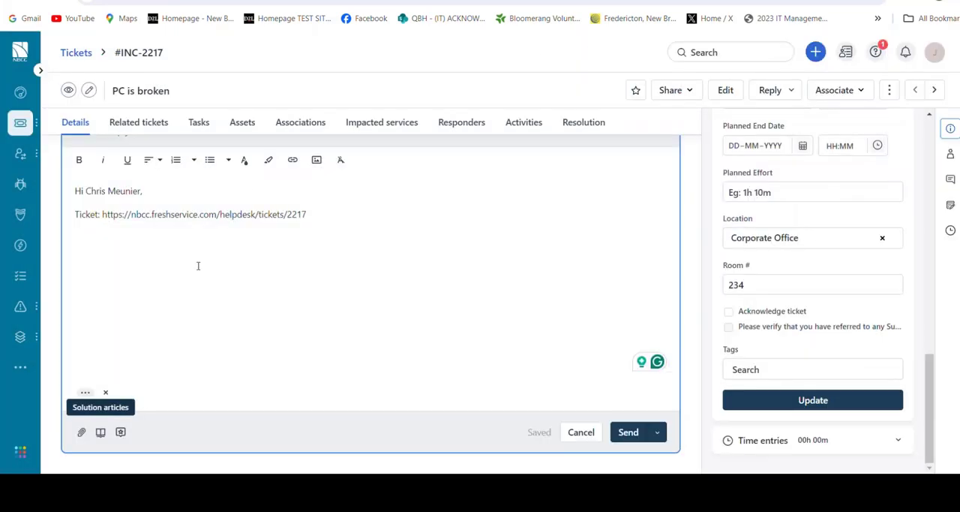
Preview the IT / General canned response "We've received your request" and insert it into the reply to the requester
click(122, 431)
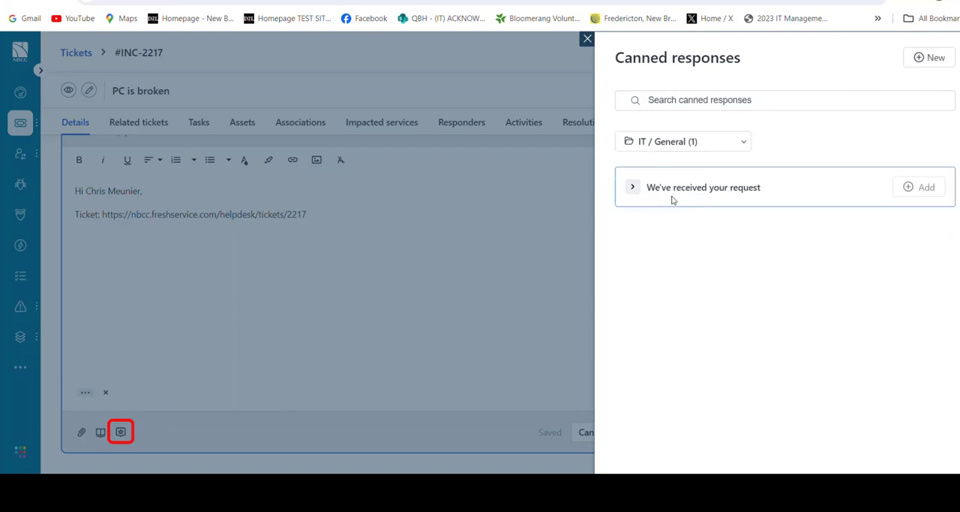
click(634, 189)
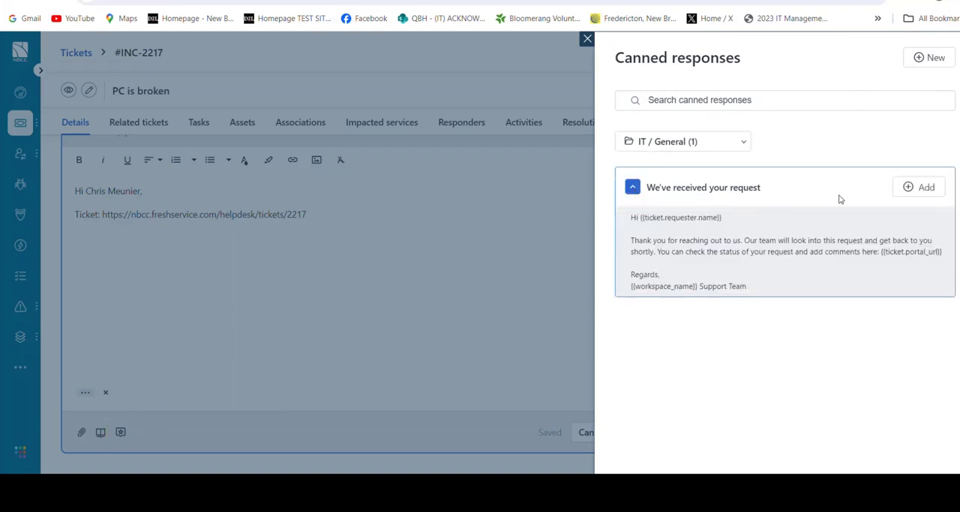
click(925, 187)
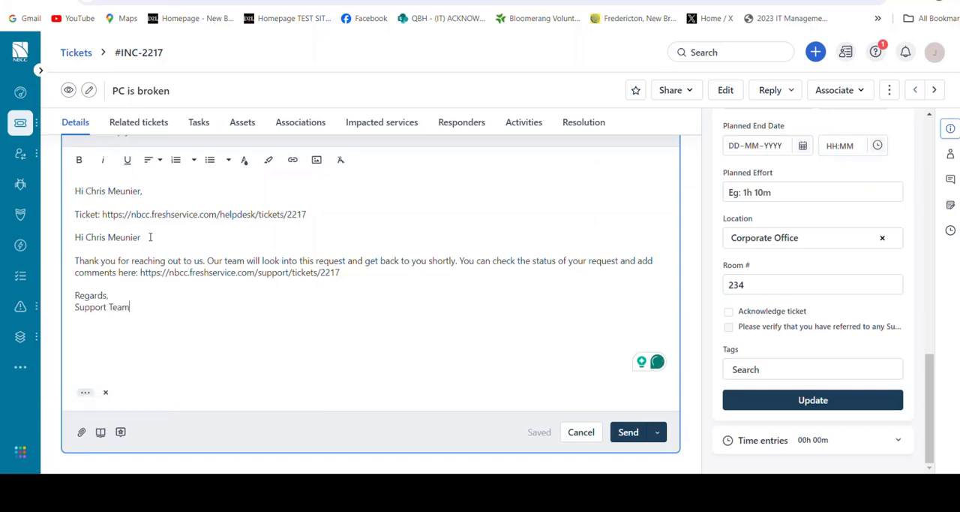
drag(141, 237, 86, 237)
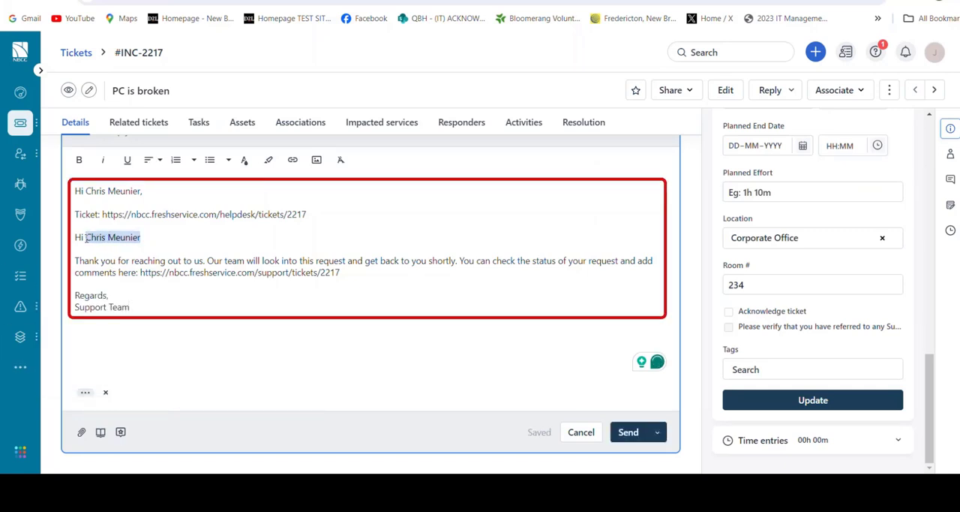
click(234, 315)
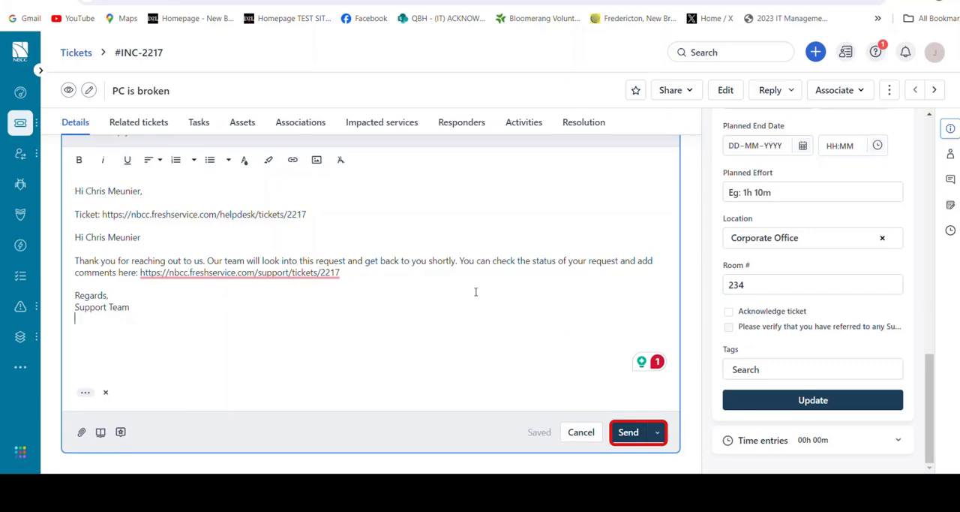
Review the incident's related tickets, tasks and associated assets, and read through its activity history
scroll(337, 234, up, 1)
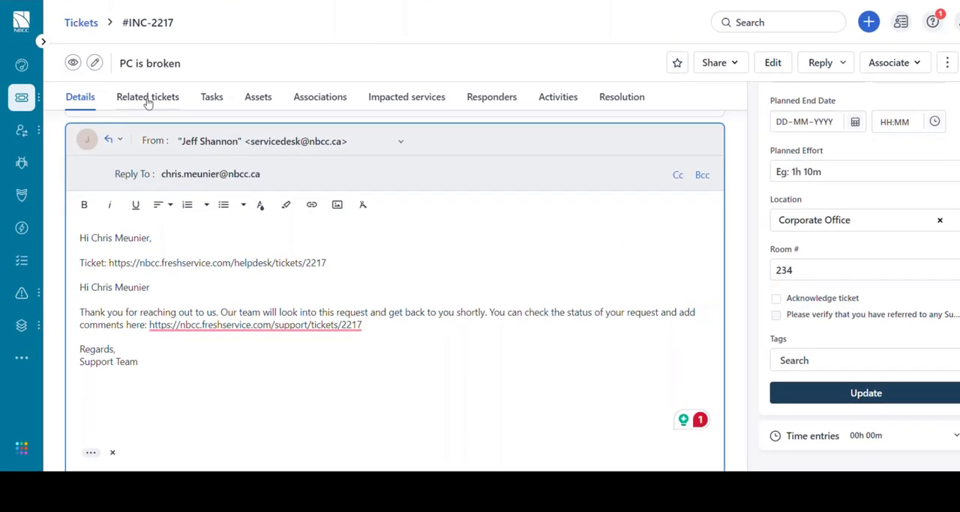
click(147, 99)
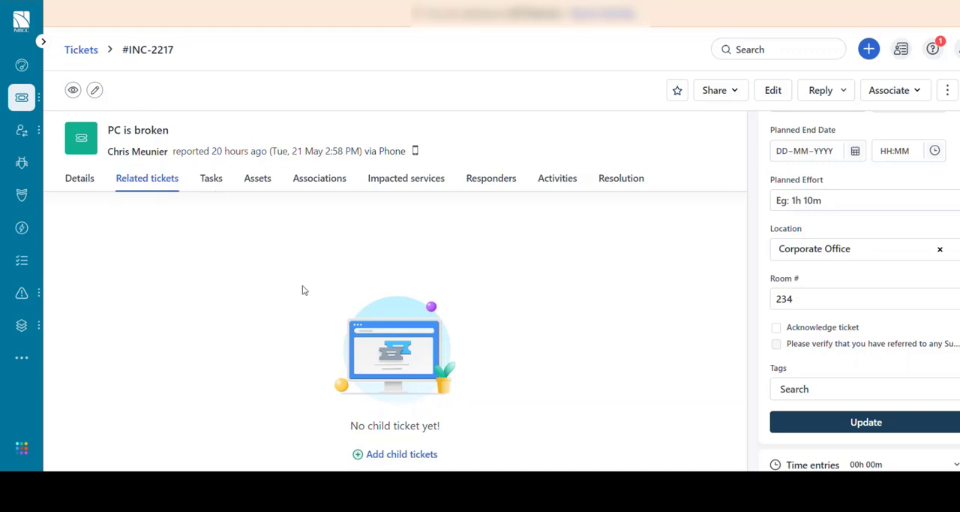
click(213, 181)
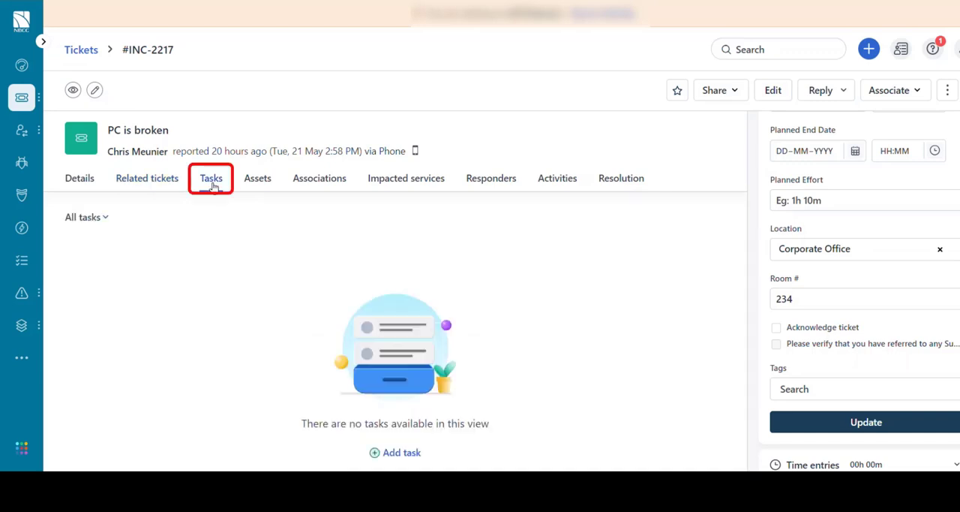
click(257, 181)
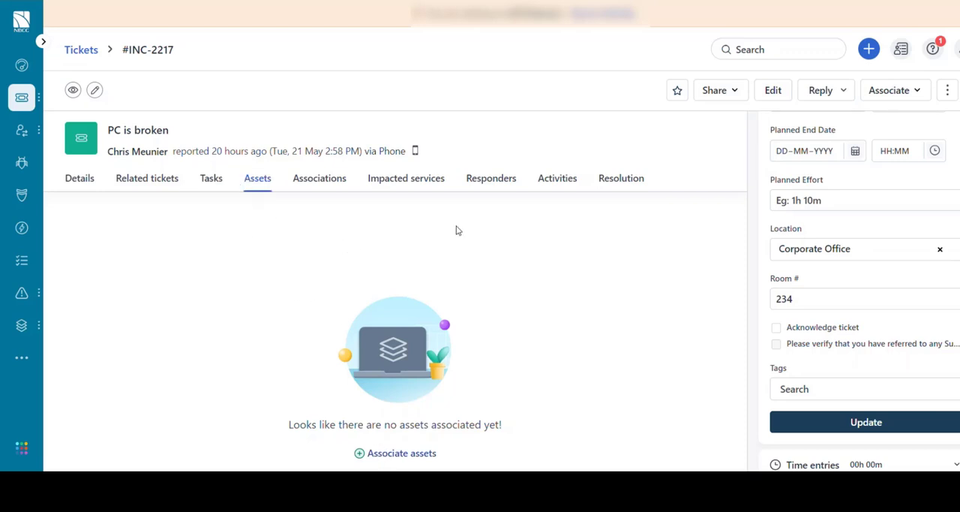
click(568, 183)
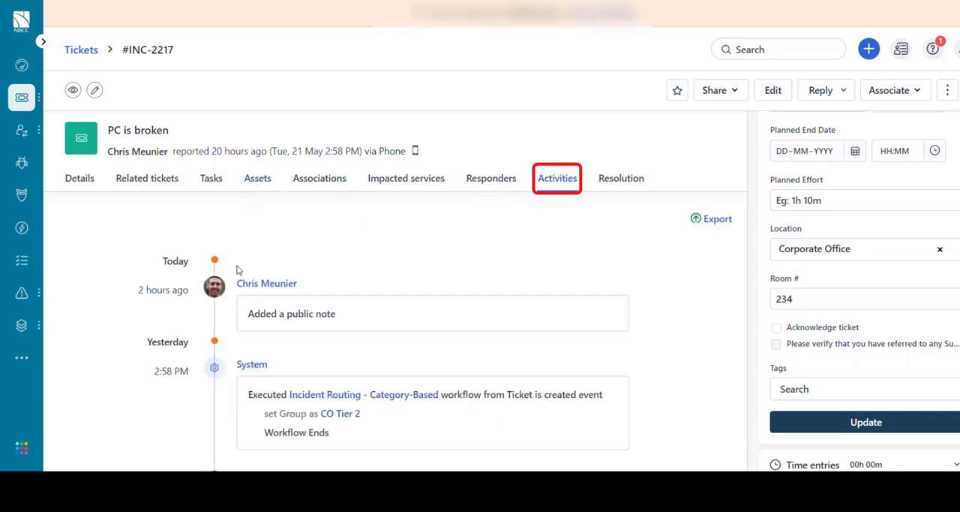
scroll(353, 267, down, 3)
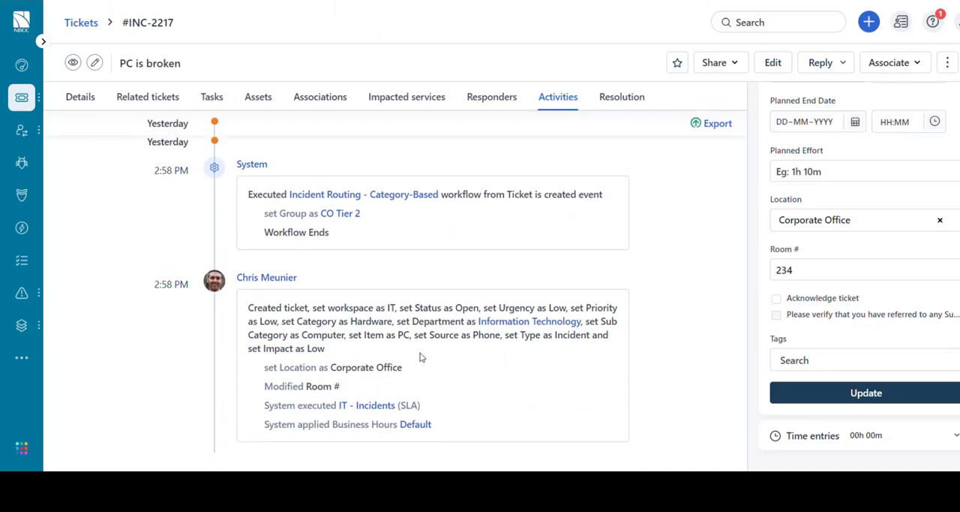
scroll(465, 300, up, 3)
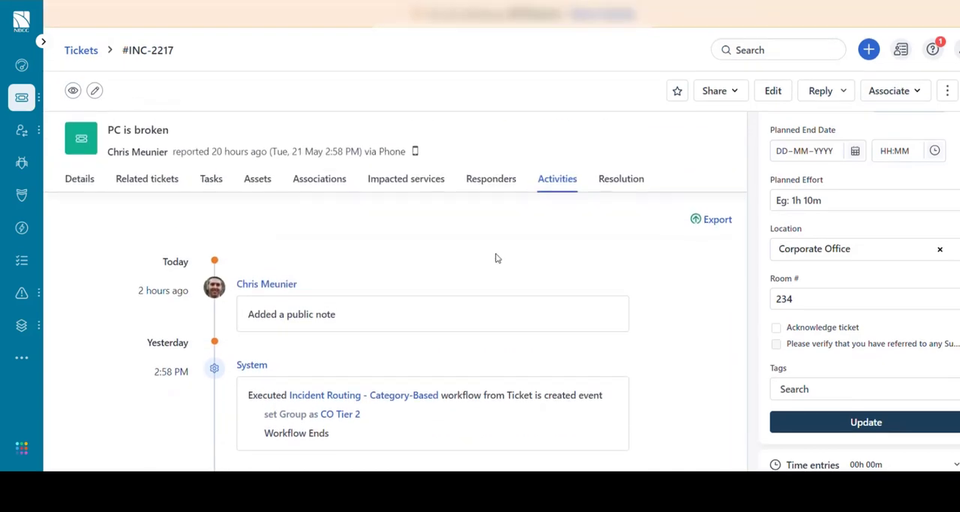
Show the incident's resolution note section and select Resolved as the incident's status
click(623, 179)
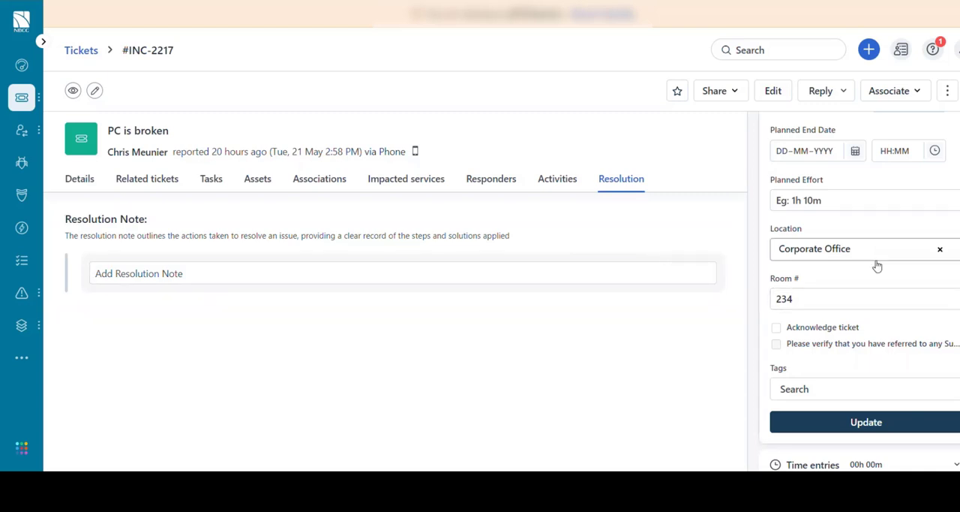
scroll(876, 278, up, 10)
scroll(876, 264, up, 5)
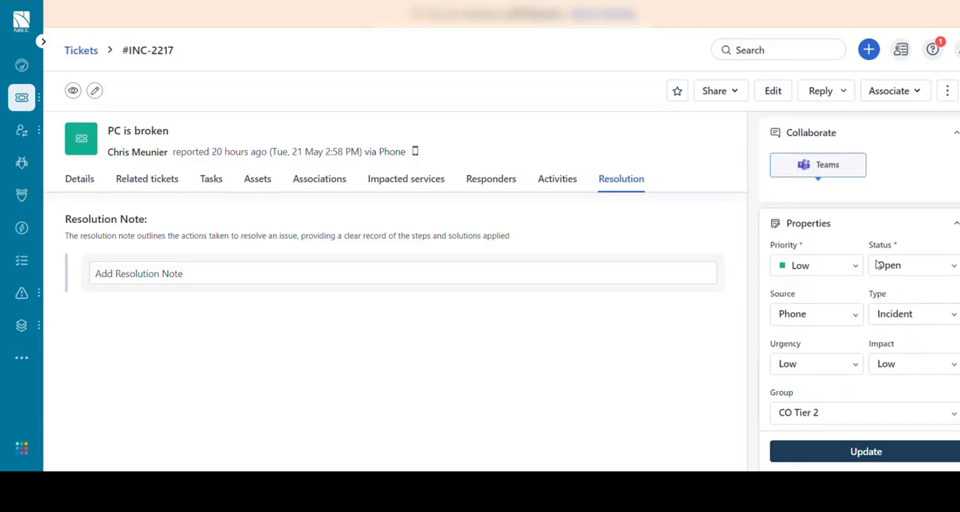
click(917, 267)
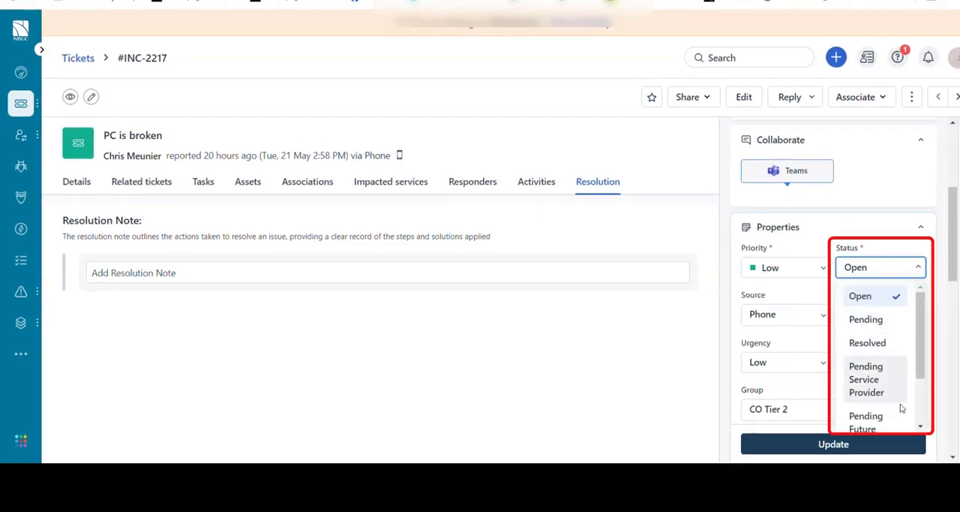
click(867, 343)
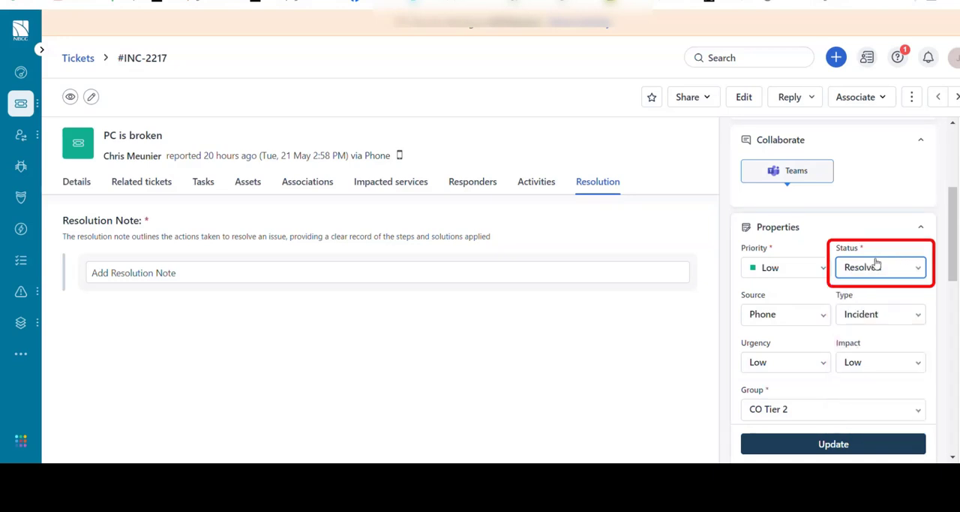